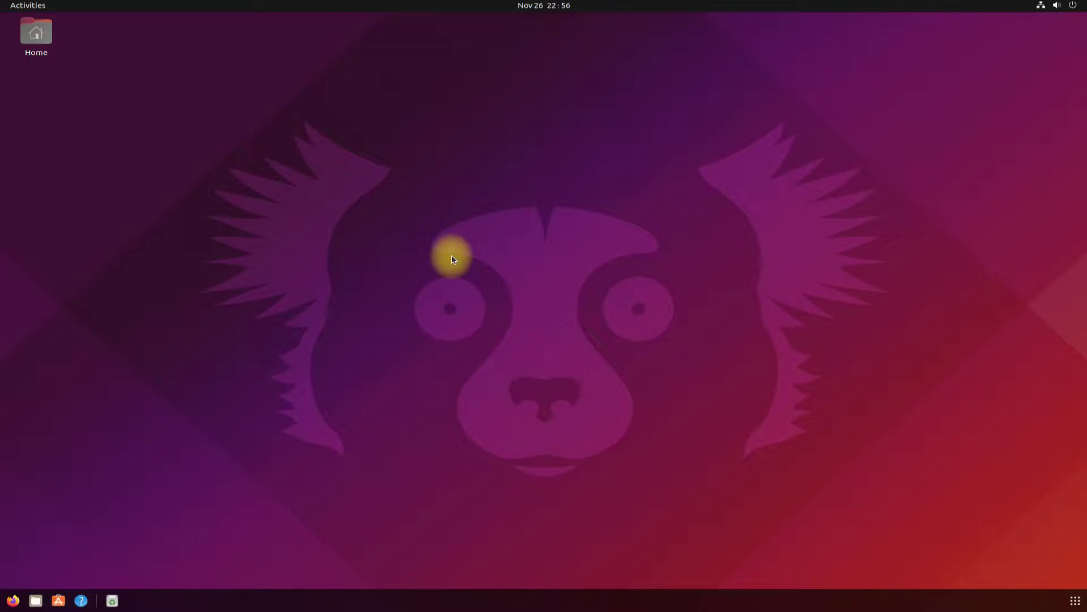
# From the desktop menu launch a terminal in ~/Desktop and run sudo apt update && sudo apt upgrade with the password.
pyautogui.rightClick(429, 163)
pyautogui.click(481, 245)
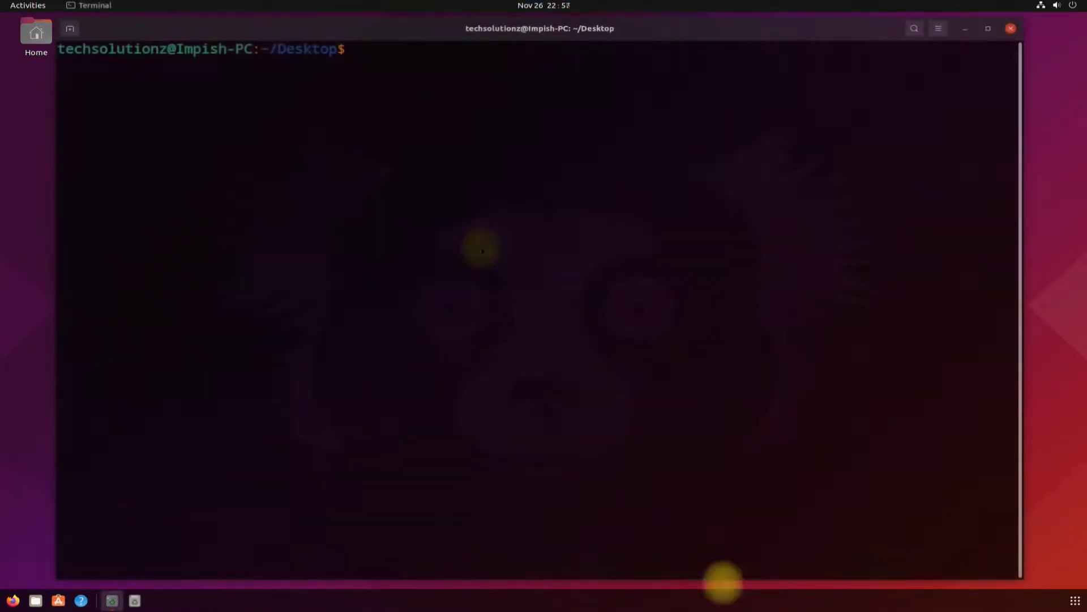
pyautogui.write('sudo a')
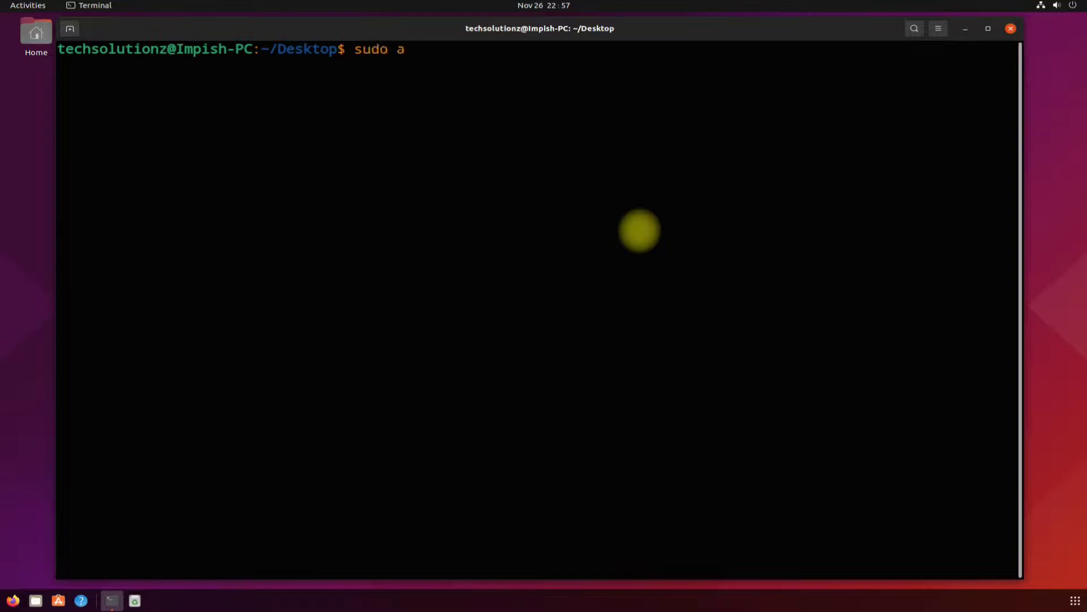
pyautogui.write('pt update')
pyautogui.write(' &&')
pyautogui.write(' sudo apt up')
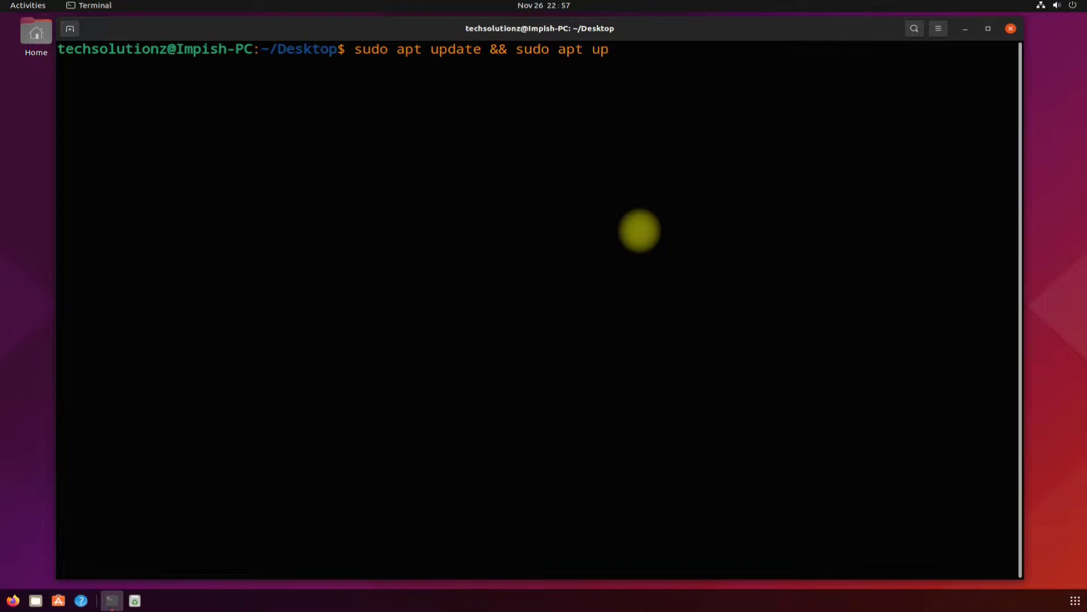
pyautogui.write('grade')
pyautogui.press('Return')
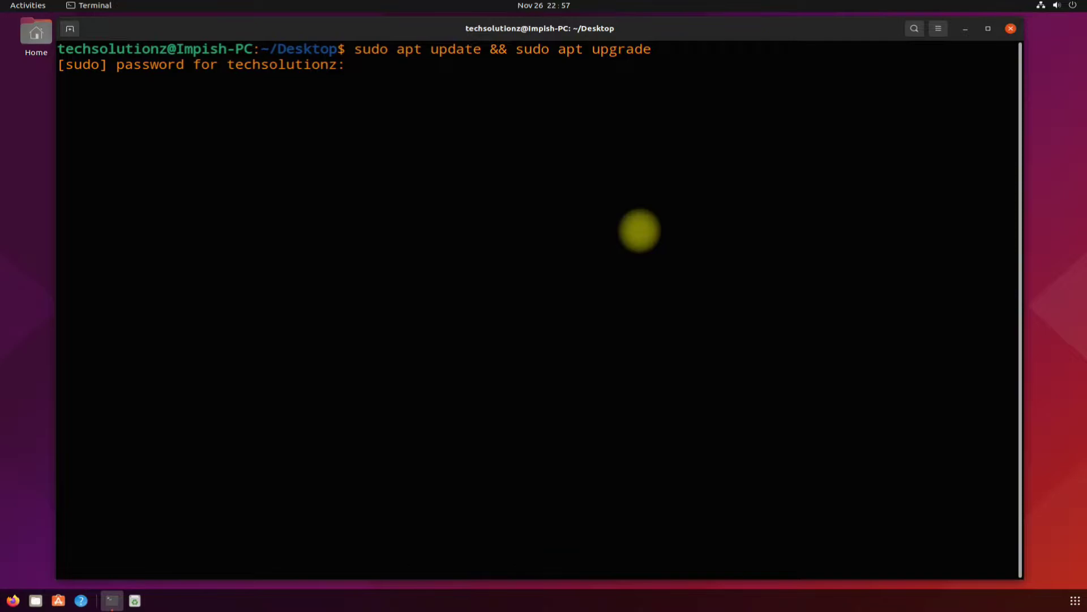
pyautogui.press('Return')
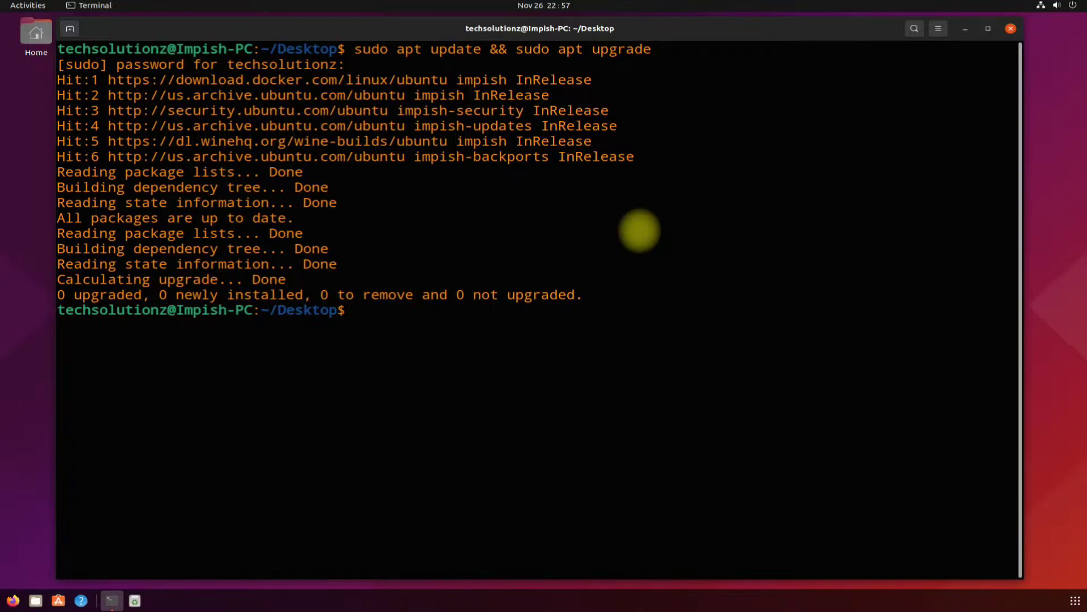
pyautogui.write('clear')
# Clear the screen and wget Python-3.10.0.tgz from python.org, then select the archive's file name.
pyautogui.press('Return')
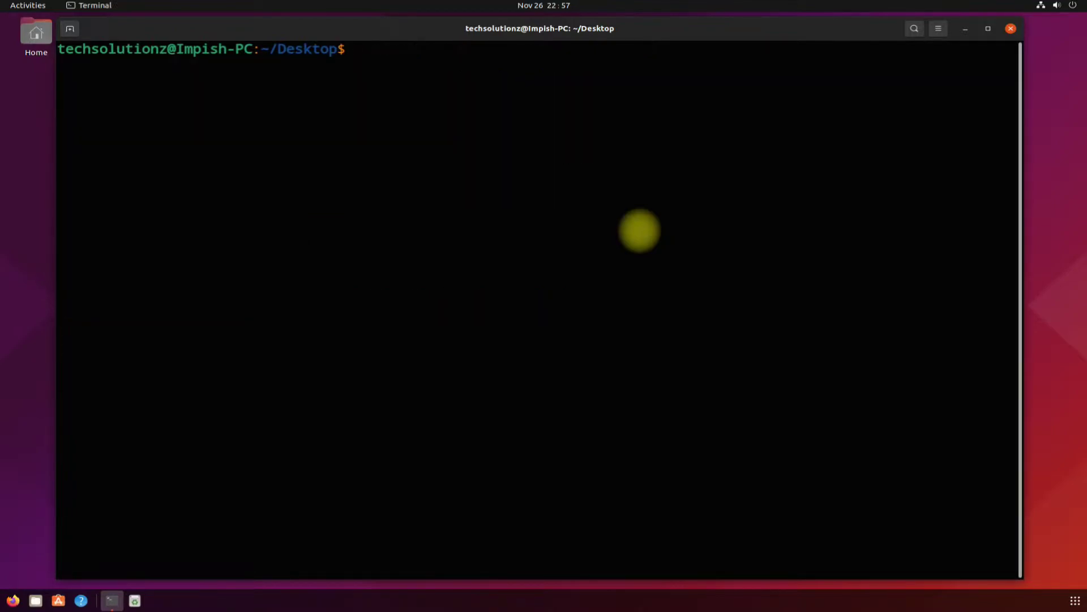
pyautogui.write('wget https://www.python.org/ftp/python')
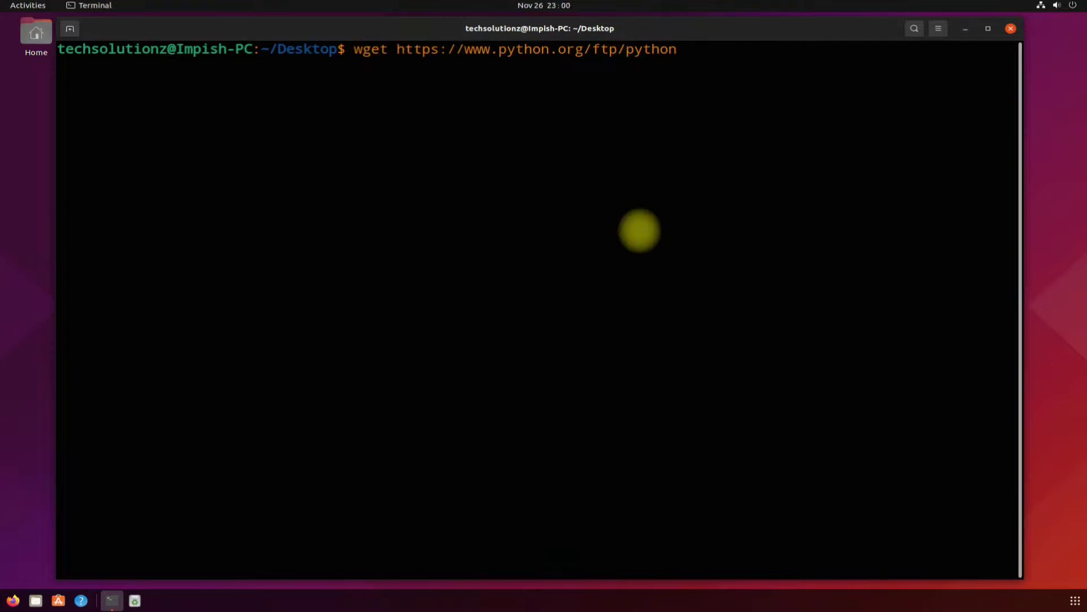
pyautogui.write('/3.')
pyautogui.write('10.')
pyautogui.write('0/')
pyautogui.write('Python')
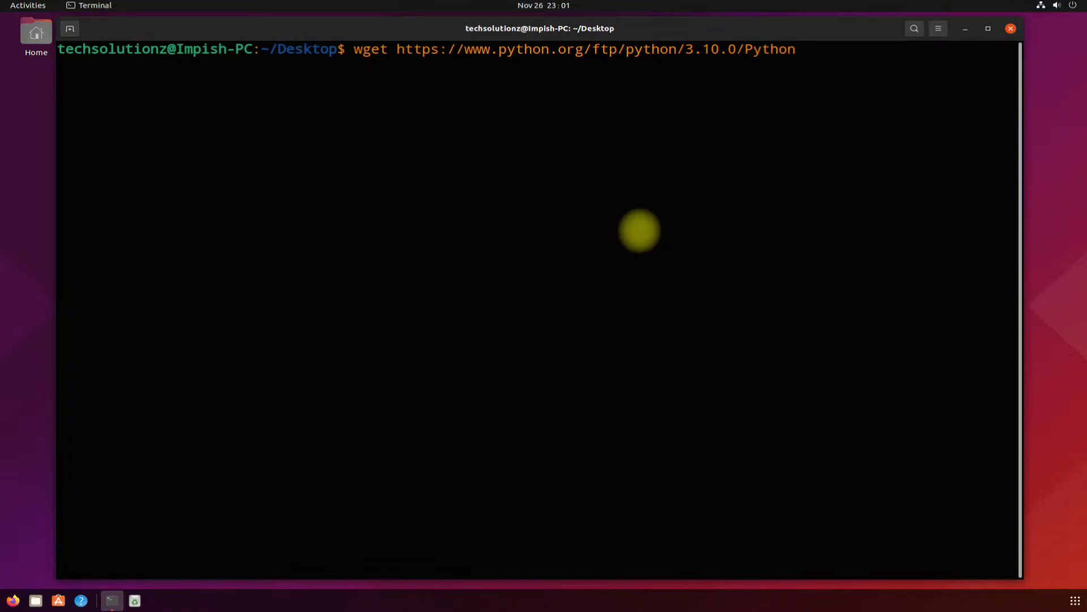
pyautogui.write('-3.10')
pyautogui.write('.0.')
pyautogui.write('tgz')
pyautogui.press('Return')
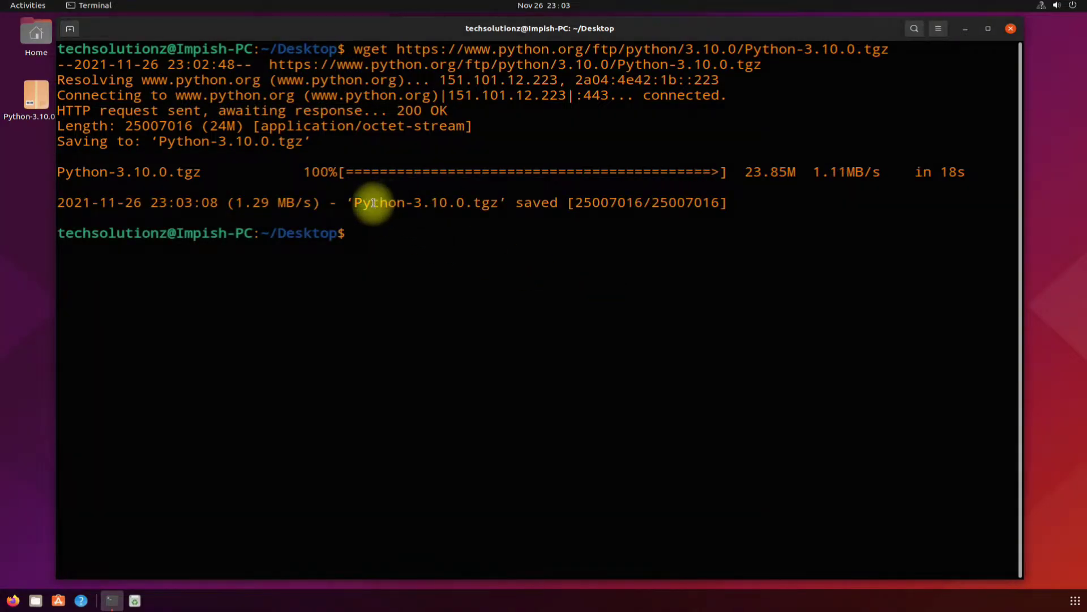
pyautogui.doubleClick(420, 202)
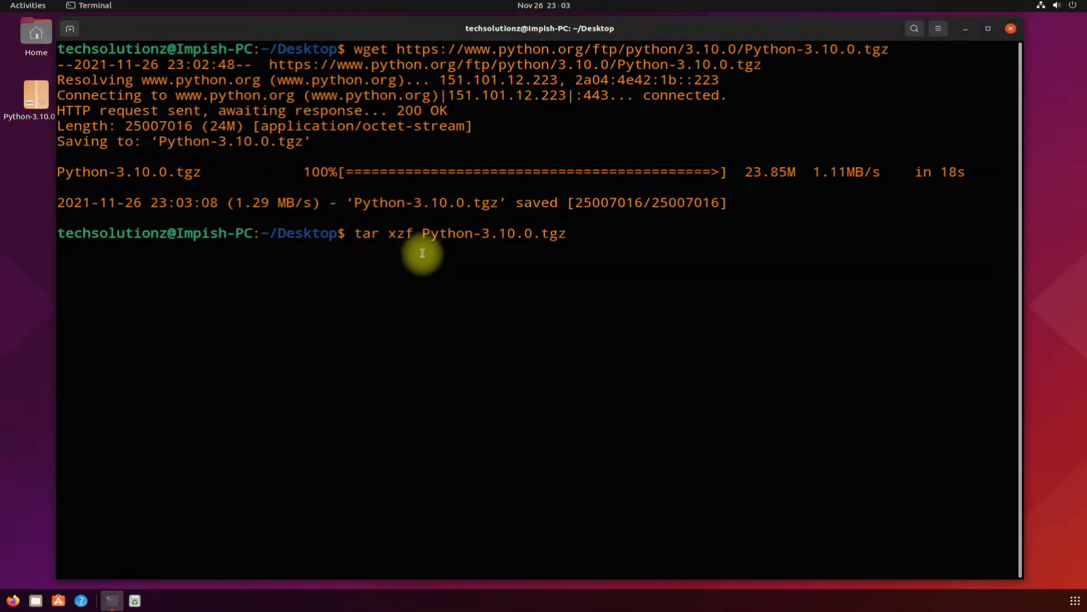
# Extract Python-3.10.0.tgz with tar xzf, cd into the pasted Python-3.10.0 folder and list its files.
pyautogui.press('Return')
pyautogui.write('cd')
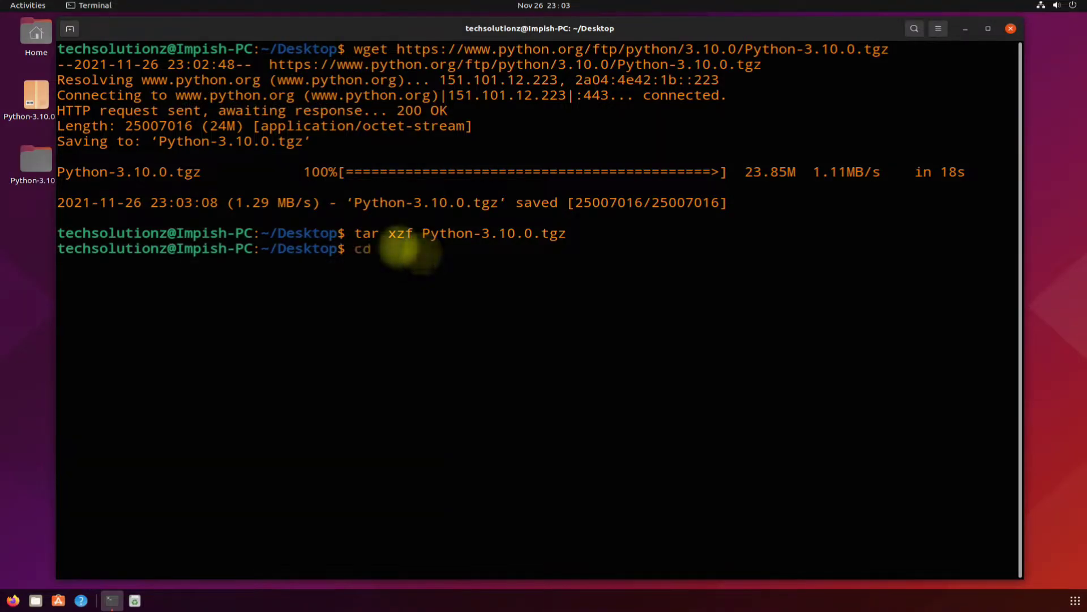
pyautogui.rightClick(398, 249)
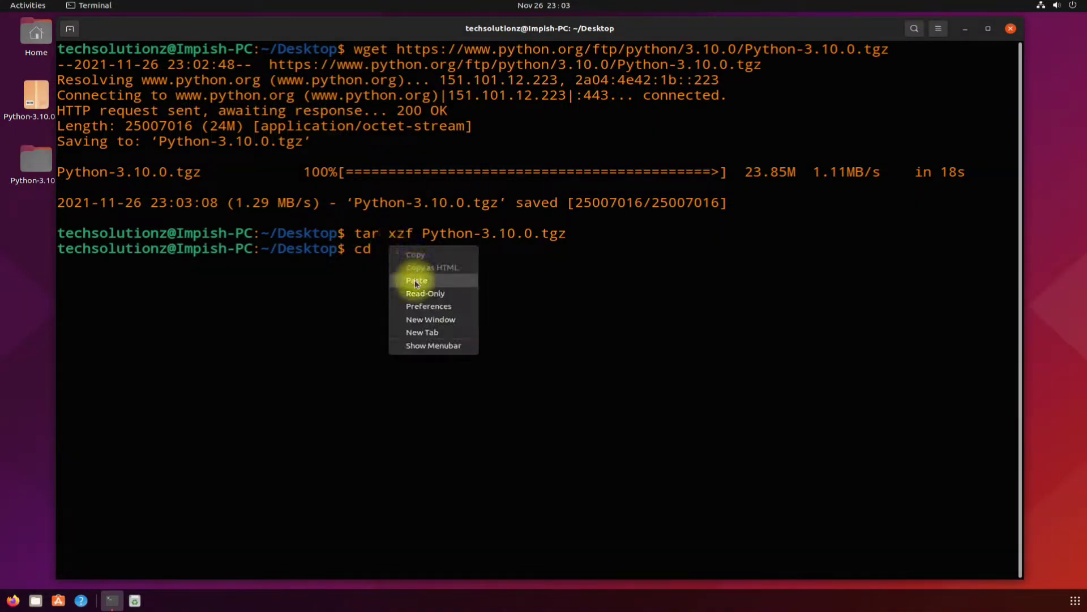
pyautogui.click(415, 280)
pyautogui.press('Return')
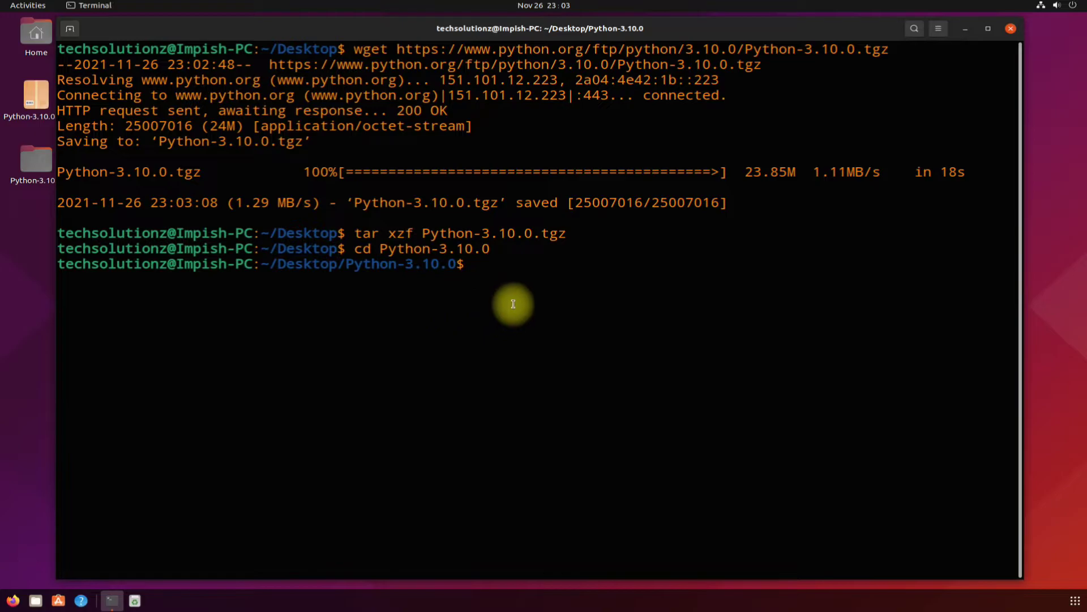
pyautogui.write('ls')
pyautogui.press('Return')
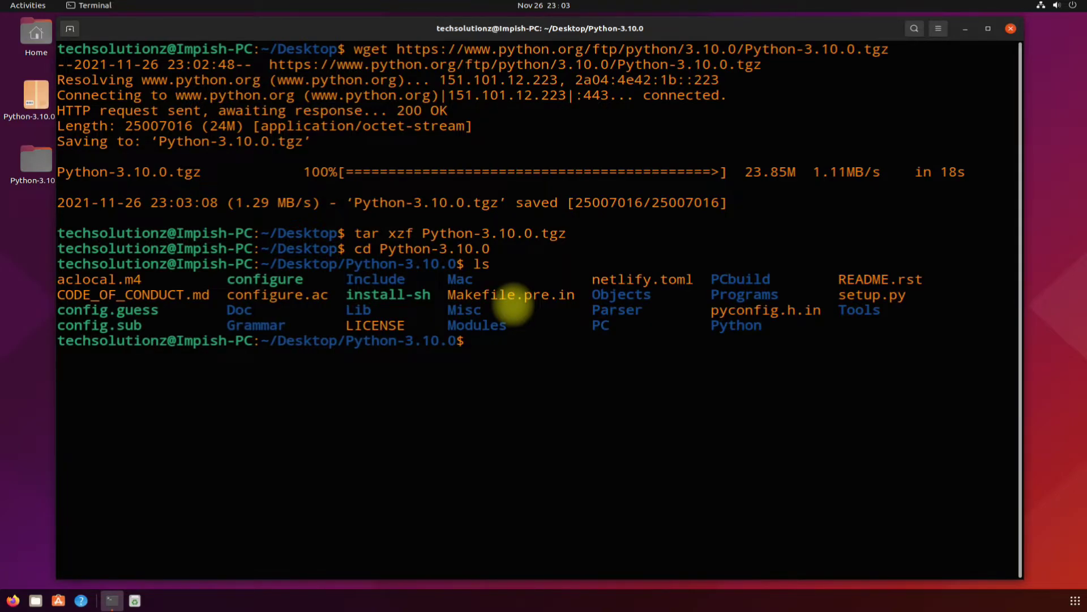
pyautogui.write('sudo')
pyautogui.write(' ./conf')
pyautogui.write('igure --')
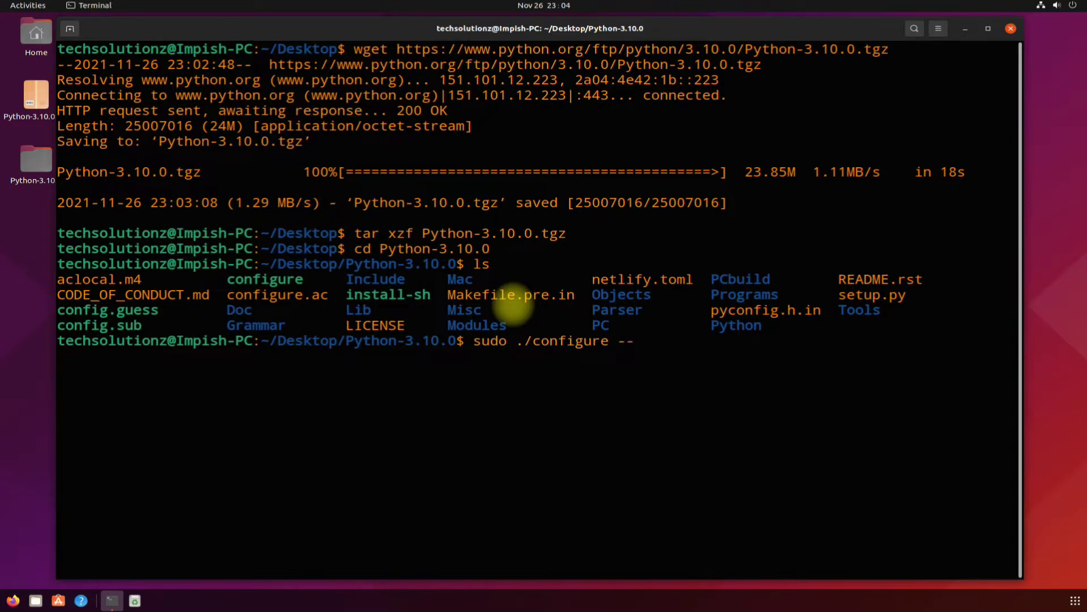
pyautogui.write('enable-optimizations')
# Run sudo ./configure --enable-optimizations to generate the Makefile.
pyautogui.press('Return')
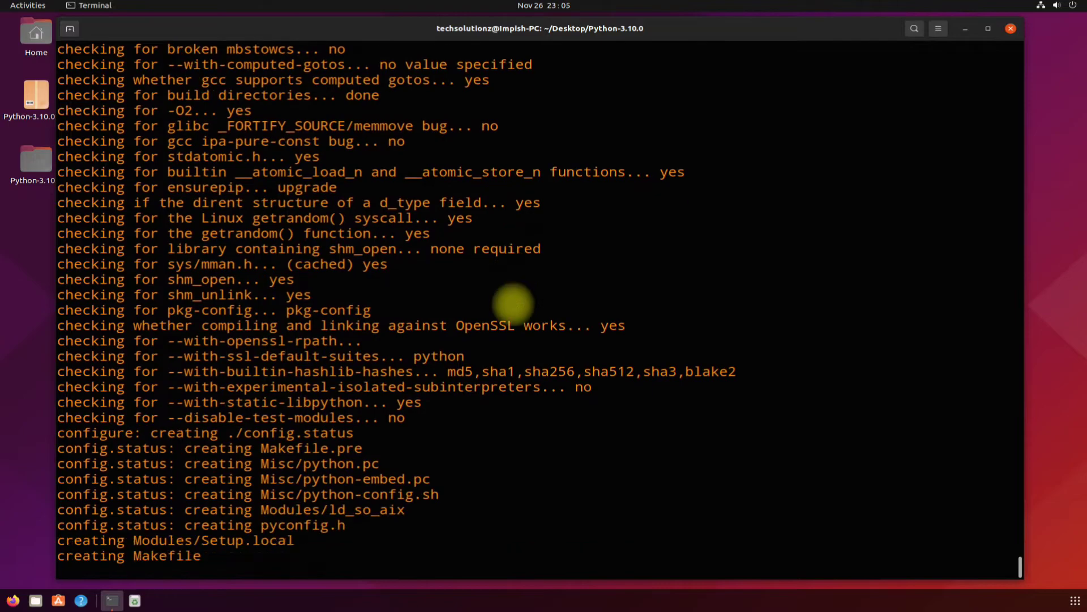
pyautogui.write('clear')
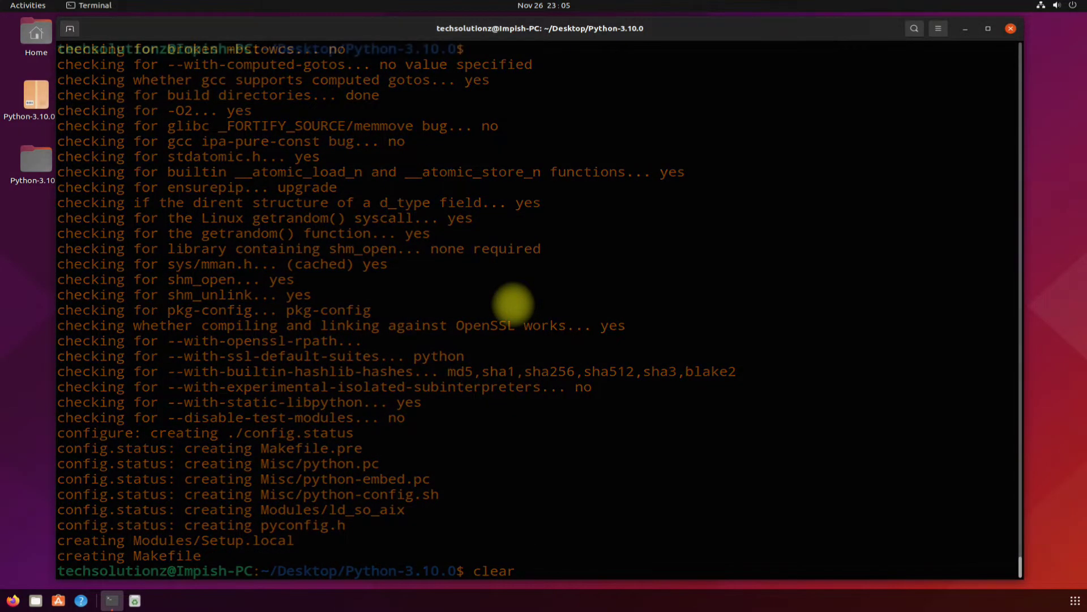
pyautogui.write('m')
# Clear the configure output and run make altinstall to build and install Python 3.10 into /usr/local.
pyautogui.press('Return')
pyautogui.write('make')
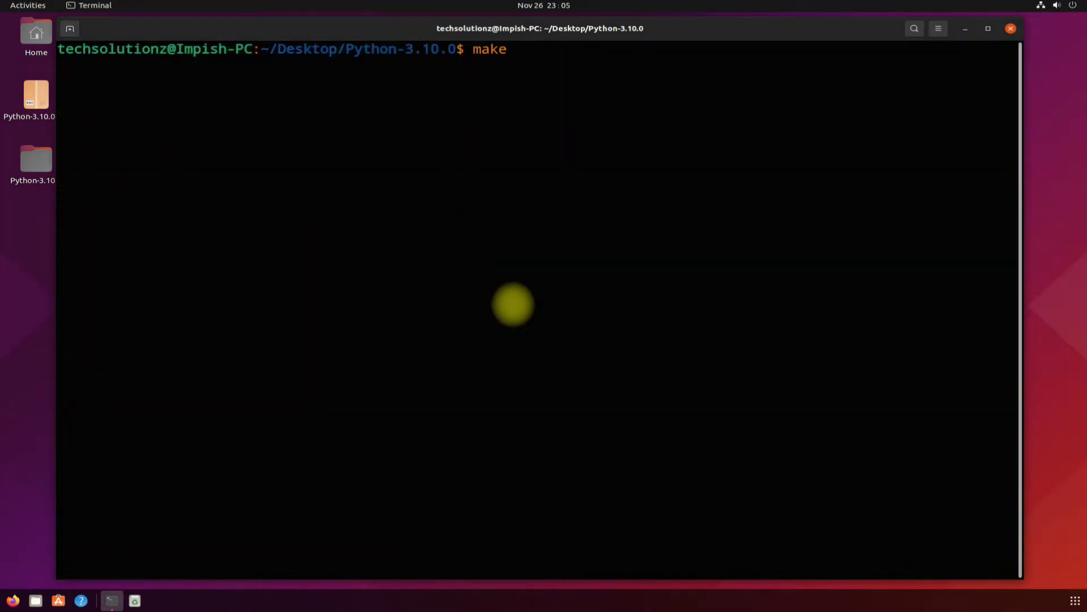
pyautogui.write(' altinstall')
pyautogui.press('Return')
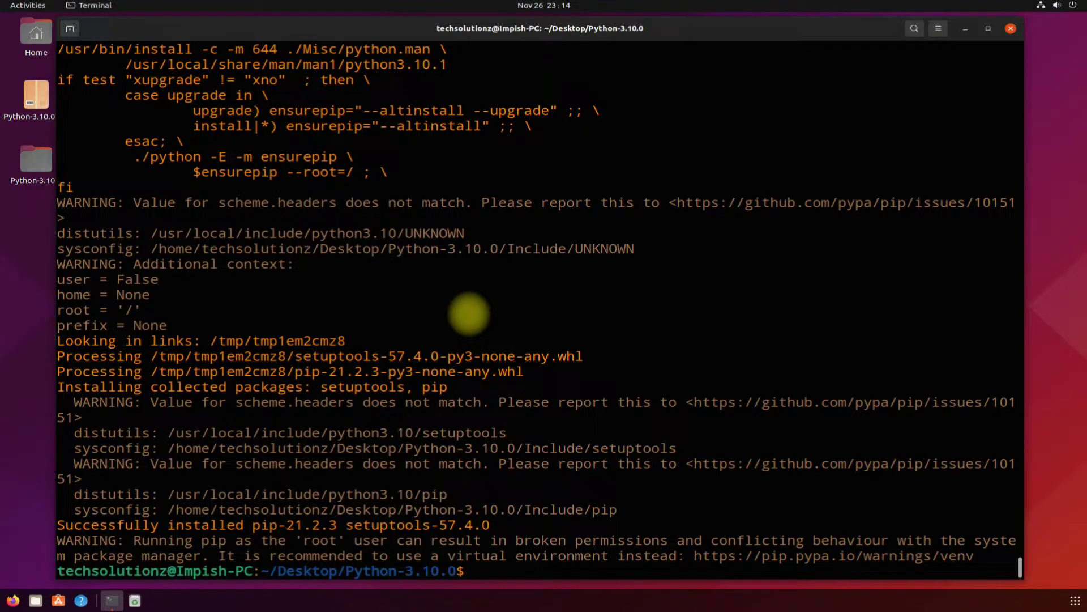
pyautogui.write('clear')
# Clear the build output and run python3.10 -V, which reports Python 3.10.0.
pyautogui.press('Return')
pyautogui.write('p')
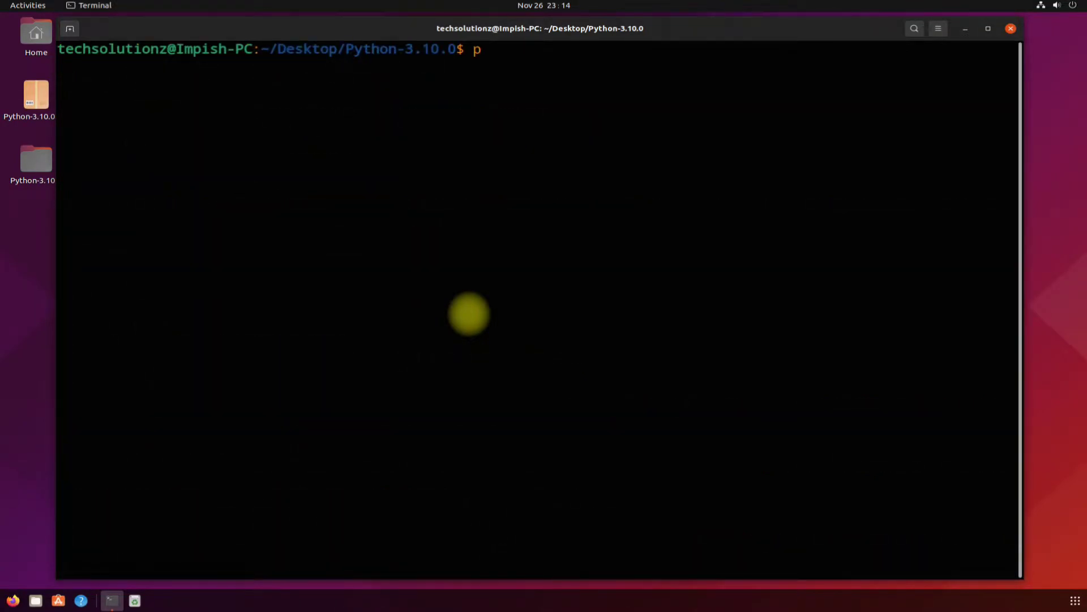
pyautogui.write('ython3.1')
pyautogui.write('0 -V')
pyautogui.press('Return')
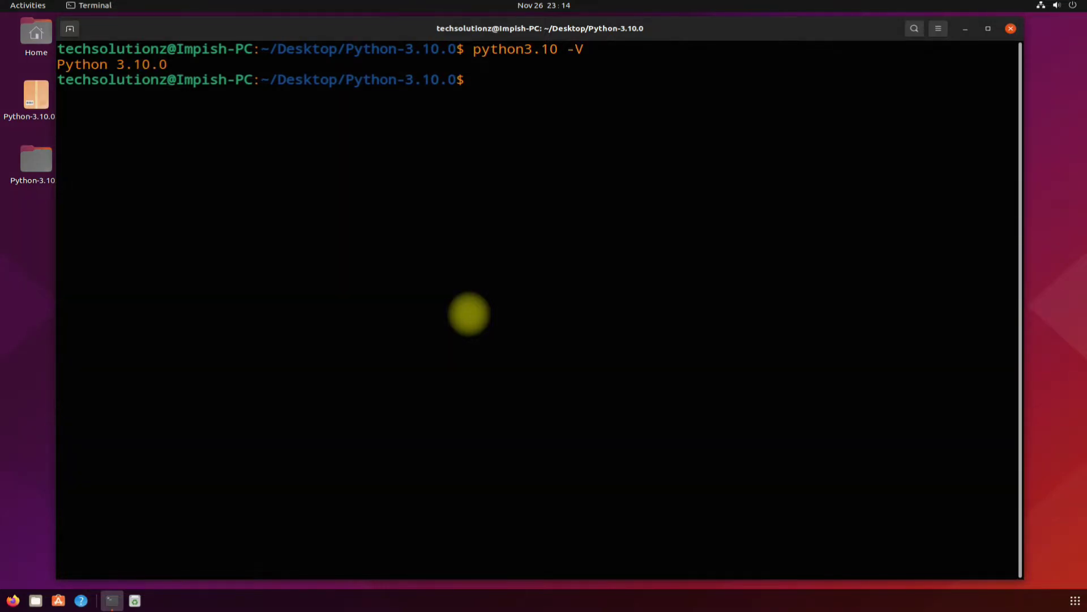
pyautogui.write('ex')
pyautogui.write('it')
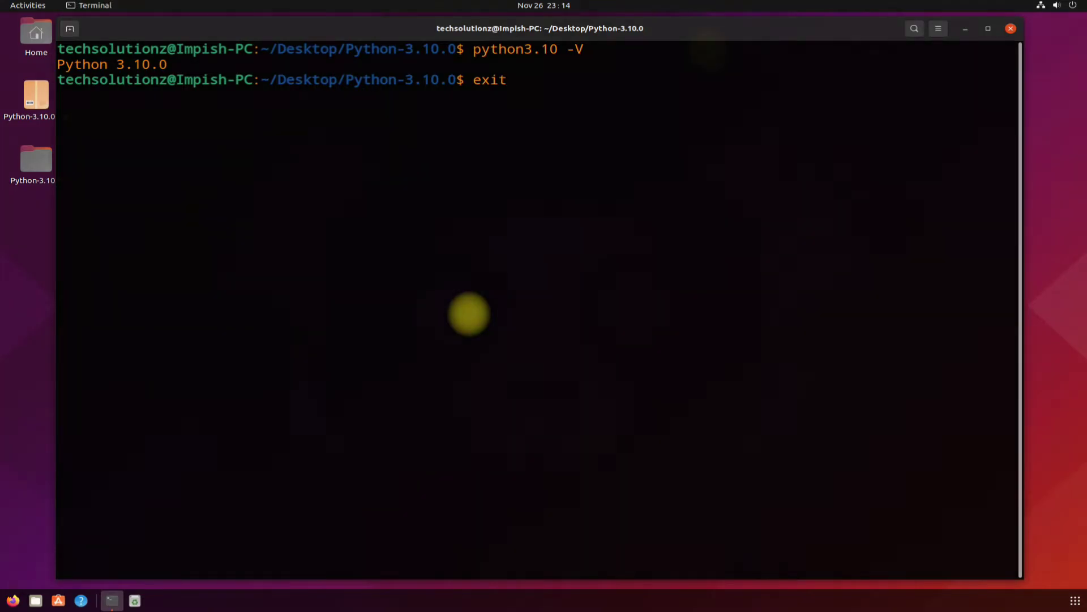
# Exit the shell to close the terminal window, returning to the desktop.
pyautogui.press('Return')
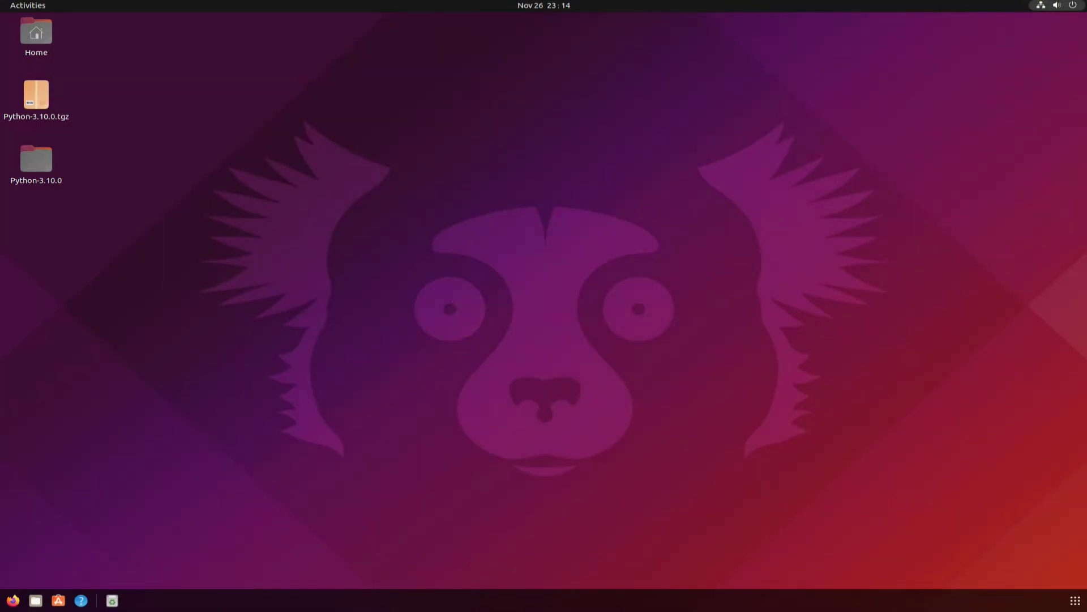